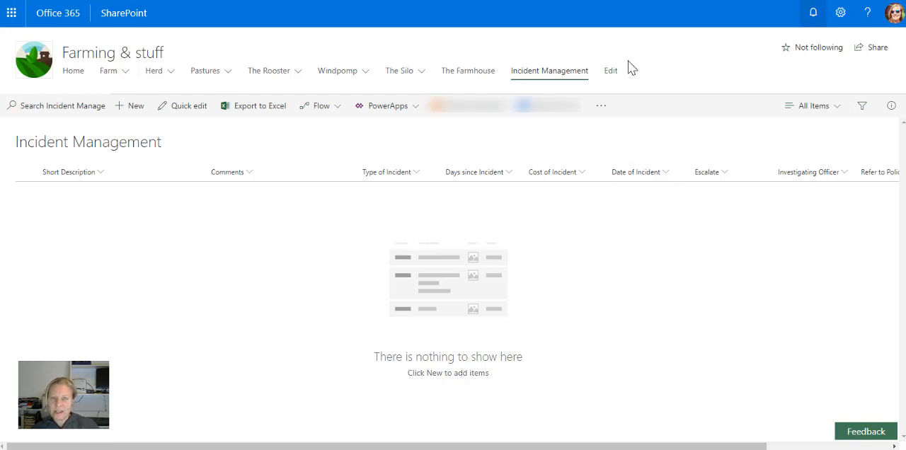
Open the list settings of the Incident Management list and go to its columns.
left_click(840, 14)
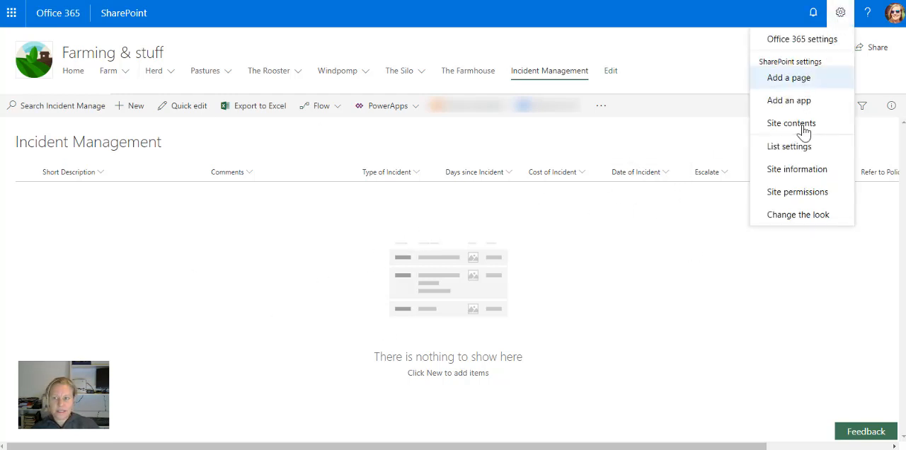
left_click(795, 153)
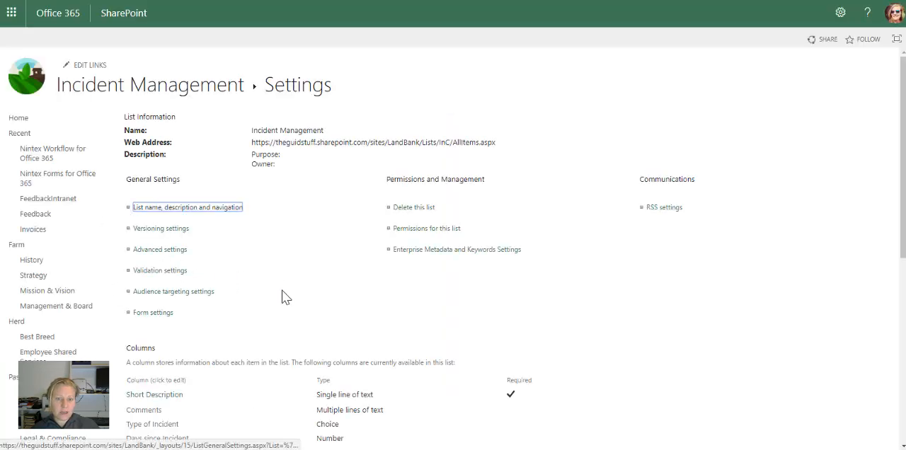
scroll(283, 297, "down", 5)
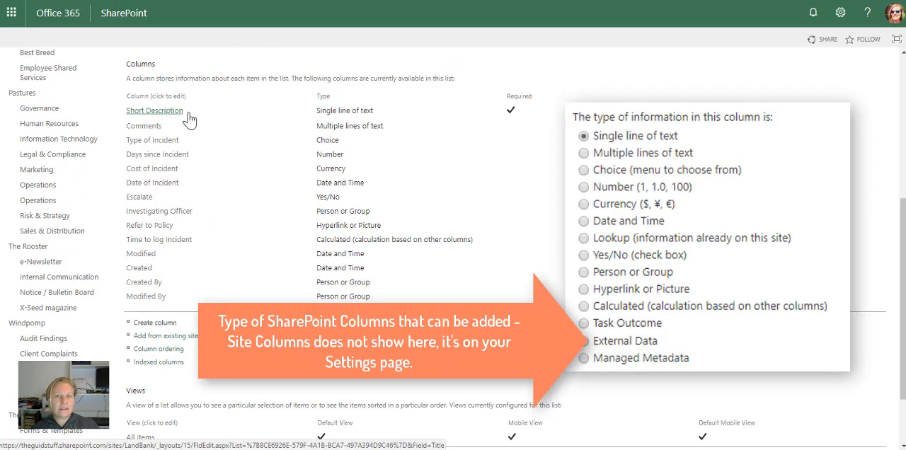
Examine the Comments column's settings, including the number of editing lines and allowed text type, and leave without saving.
left_click(144, 125)
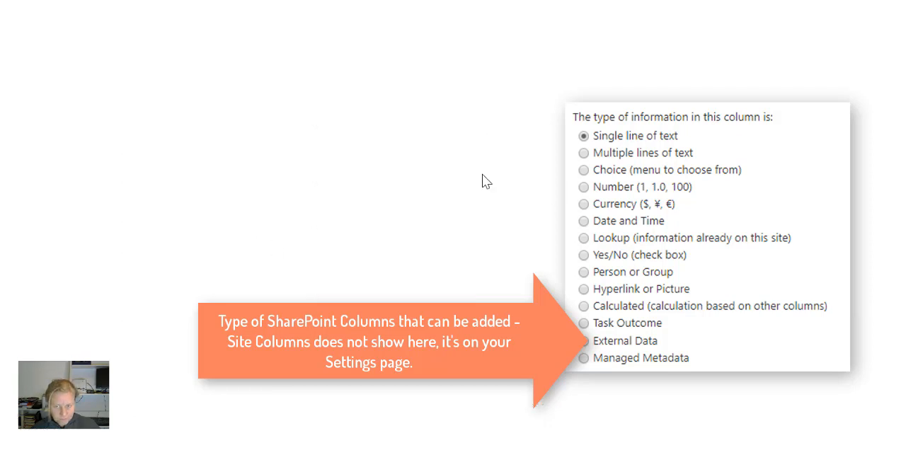
scroll(488, 233, "down", 2)
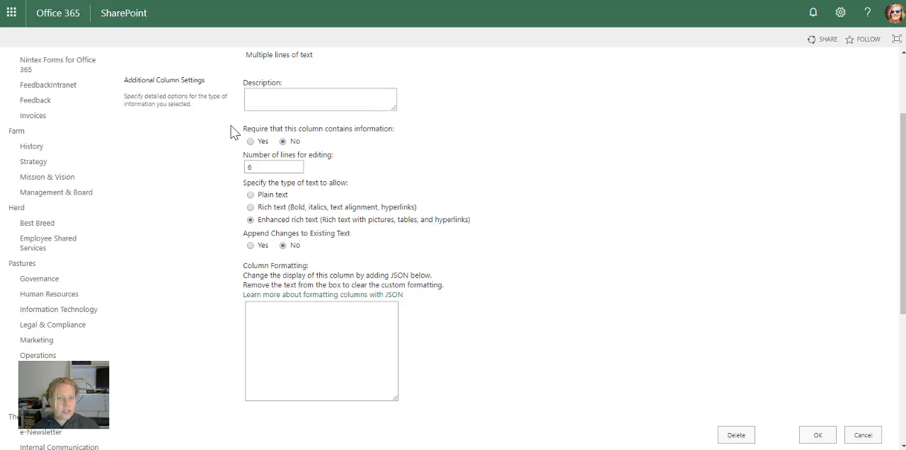
double_click(248, 167)
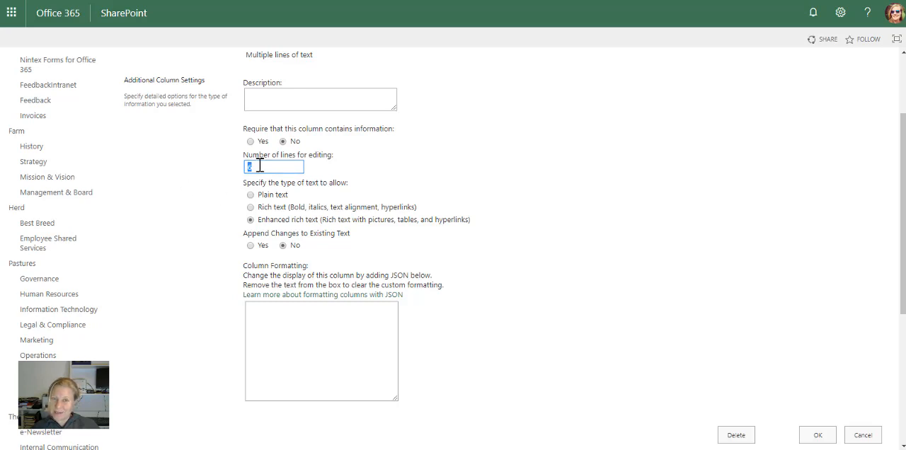
left_click_drag(260, 166, 223, 166)
left_click(212, 179)
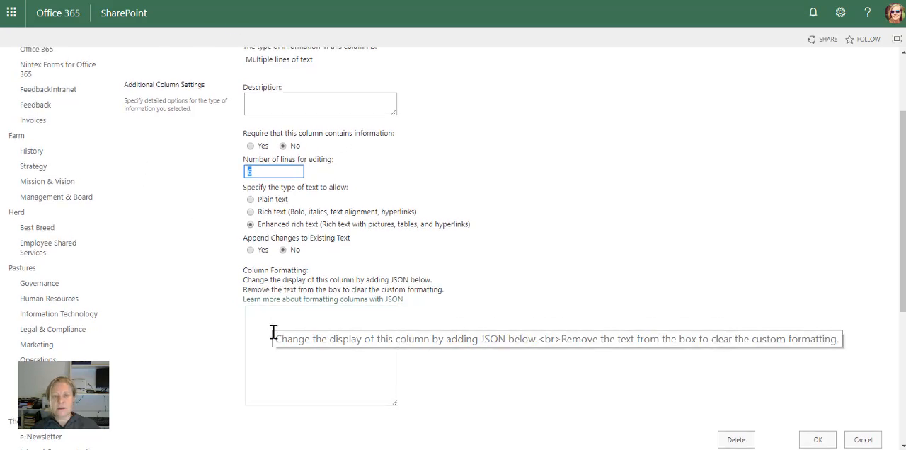
scroll(275, 101, "up", 2)
scroll(644, 247, "down", 5)
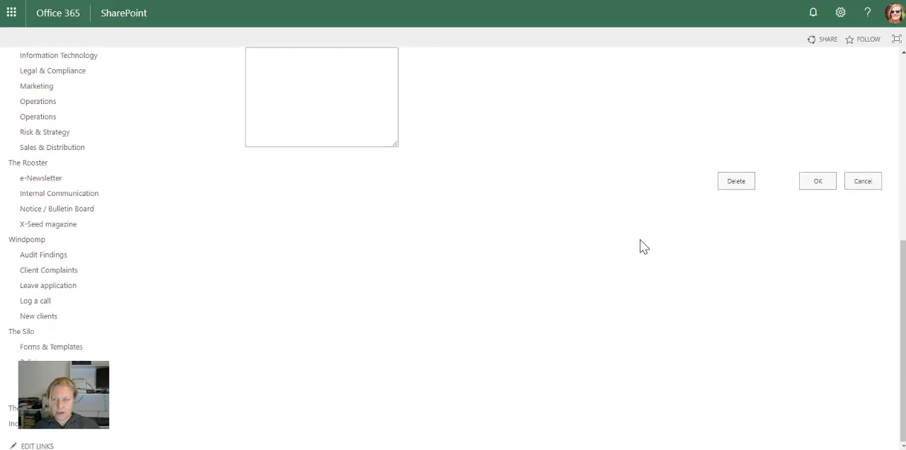
left_click(859, 182)
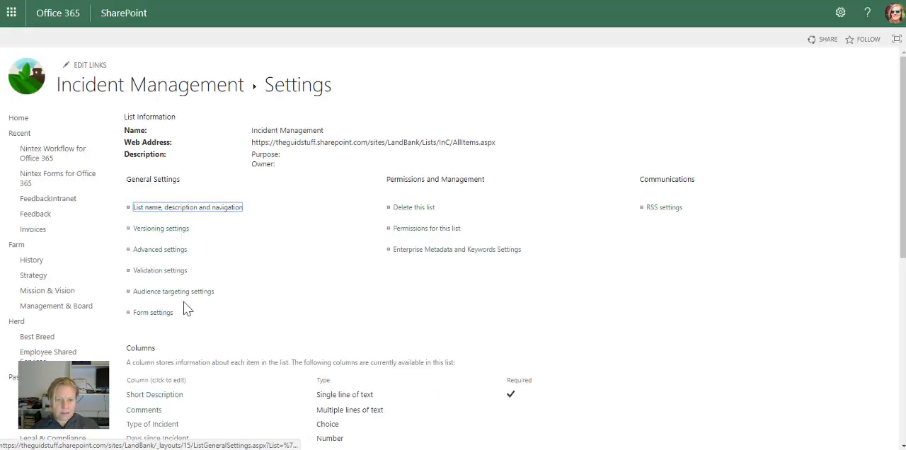
Examine the Type of Incident column's choices, display style, fill-in option and default value, and leave without saving.
scroll(293, 363, "down", 3)
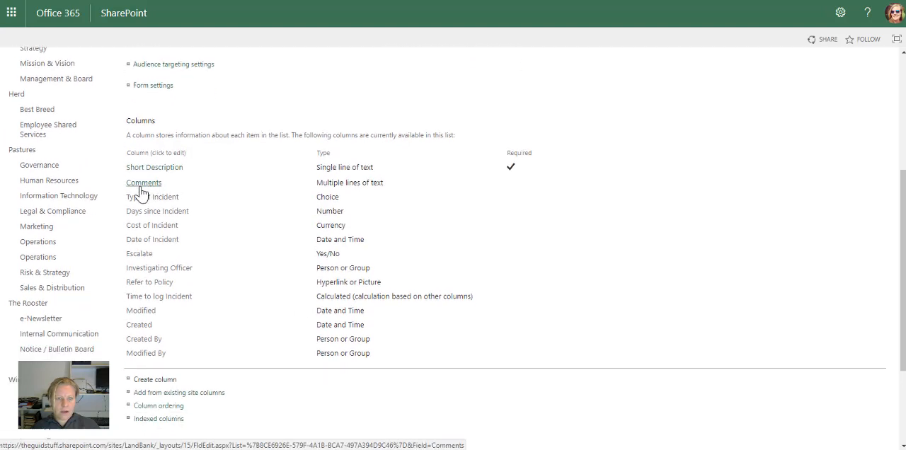
left_click(142, 199)
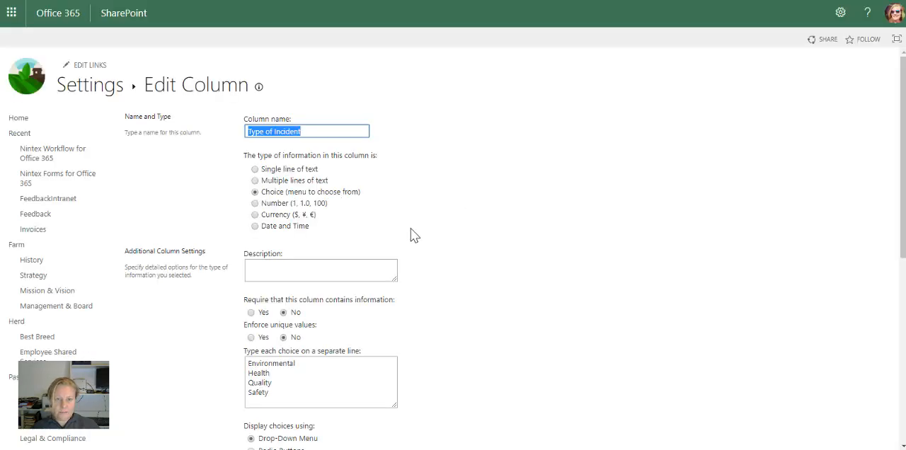
scroll(418, 240, "down", 2)
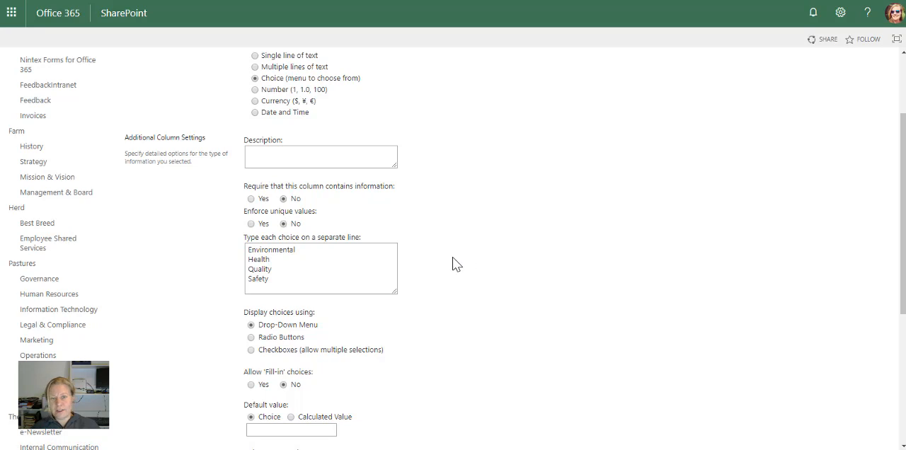
scroll(451, 263, "down", 2)
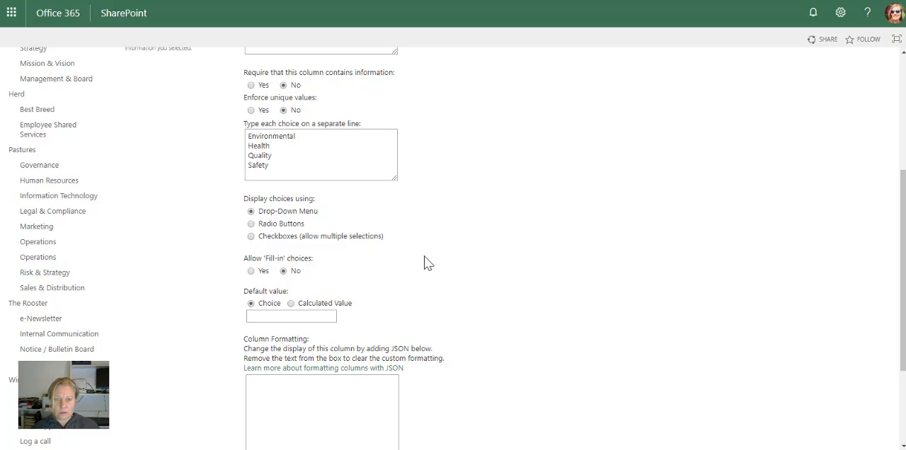
scroll(427, 263, "down", 1)
scroll(427, 264, "down", 3)
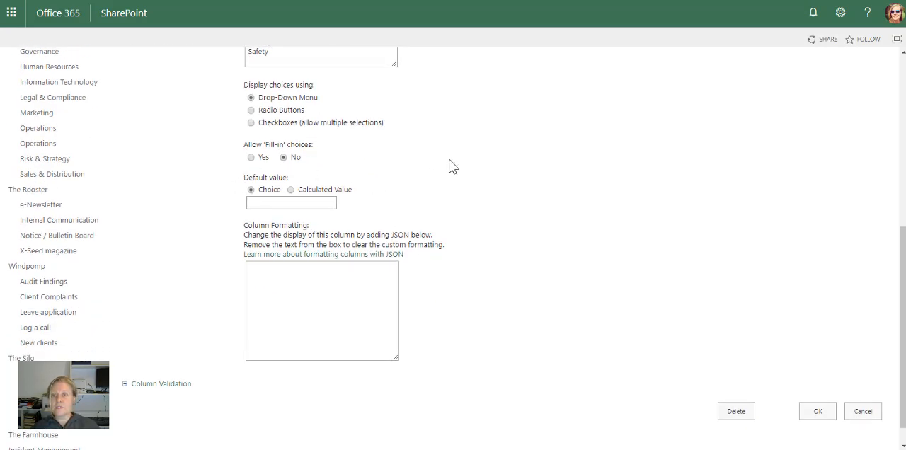
left_click(278, 204)
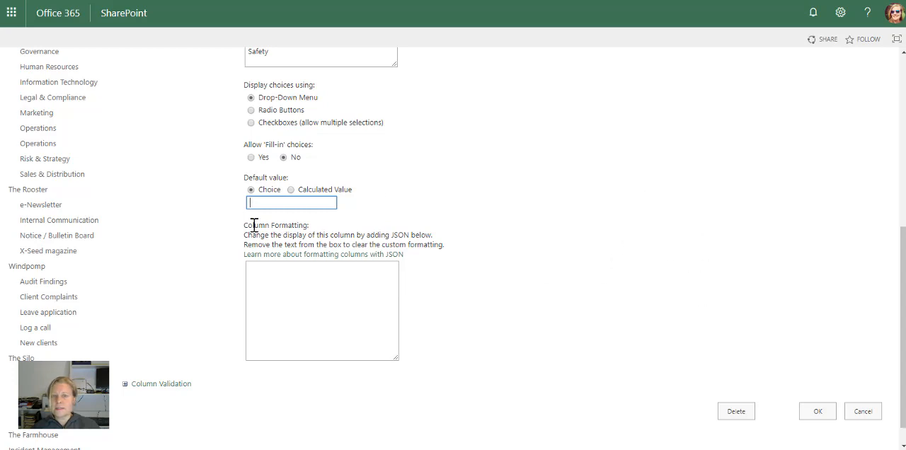
left_click(873, 414)
Examine the Days since Incident column's minimum and maximum, decimal places and default value options, and leave without saving.
scroll(252, 269, "down", 2)
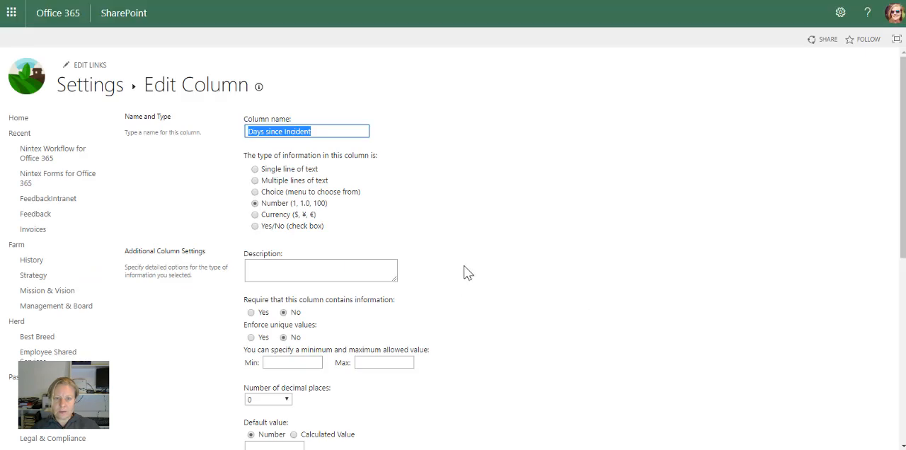
scroll(465, 273, "down", 3)
scroll(495, 237, "down", 1)
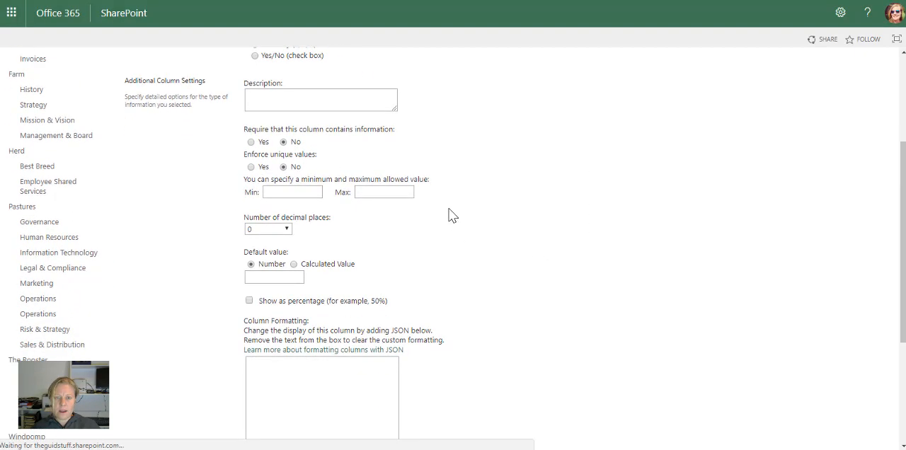
left_click(383, 192)
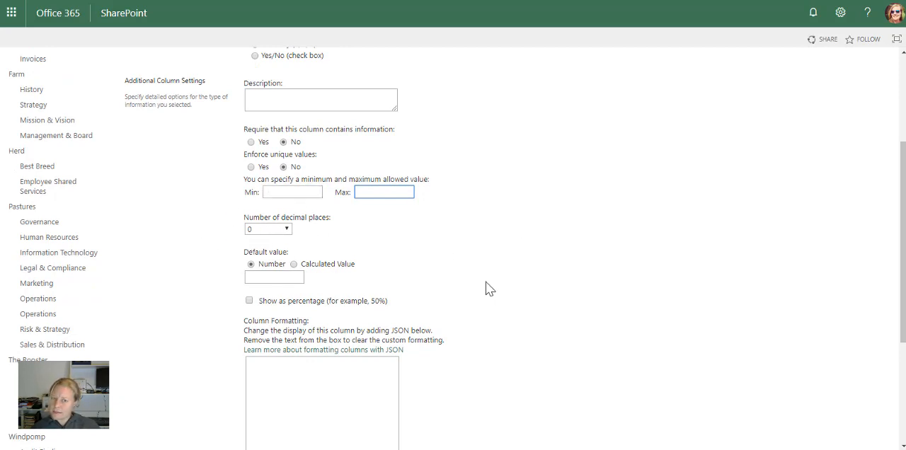
scroll(404, 283, "down", 2)
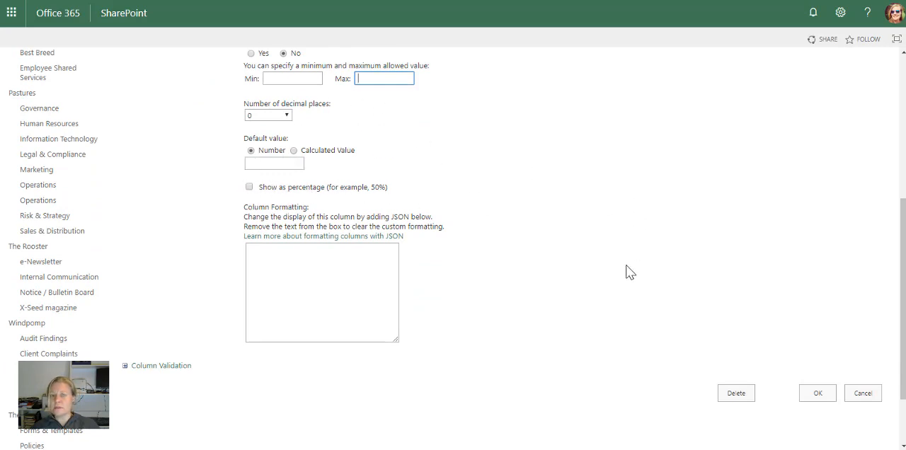
scroll(626, 271, "up", 1)
scroll(805, 399, "down", 2)
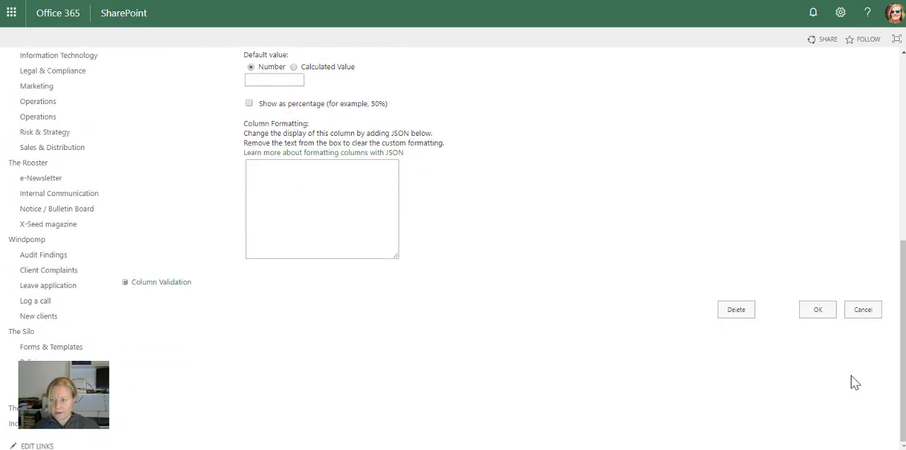
left_click(864, 309)
Examine the Cost of Incident column's settings and available currency formats, and return to the list settings.
scroll(188, 286, "down", 3)
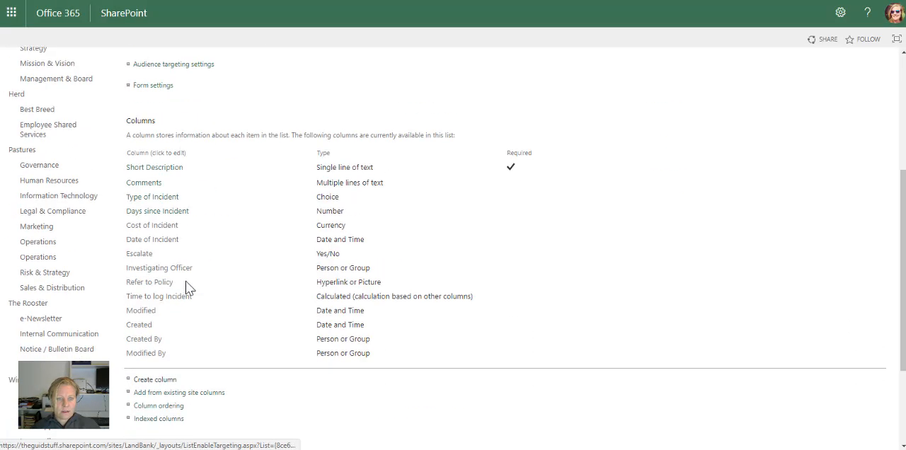
left_click(151, 232)
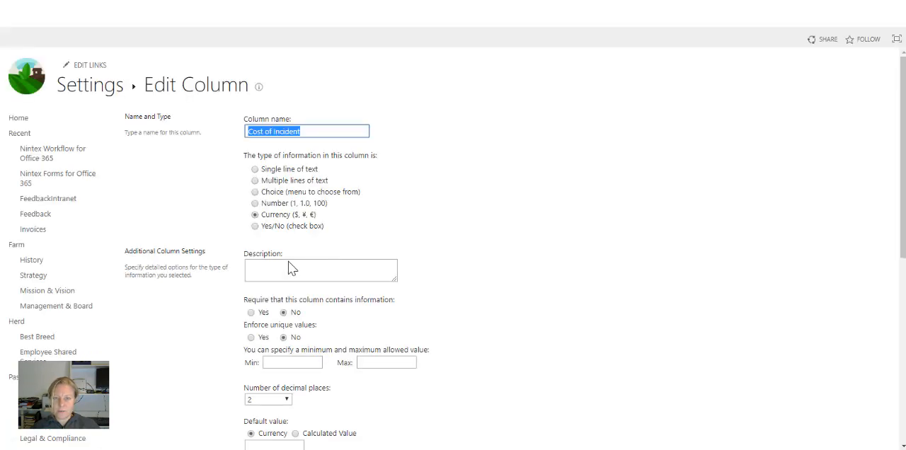
scroll(201, 320, "down", 3)
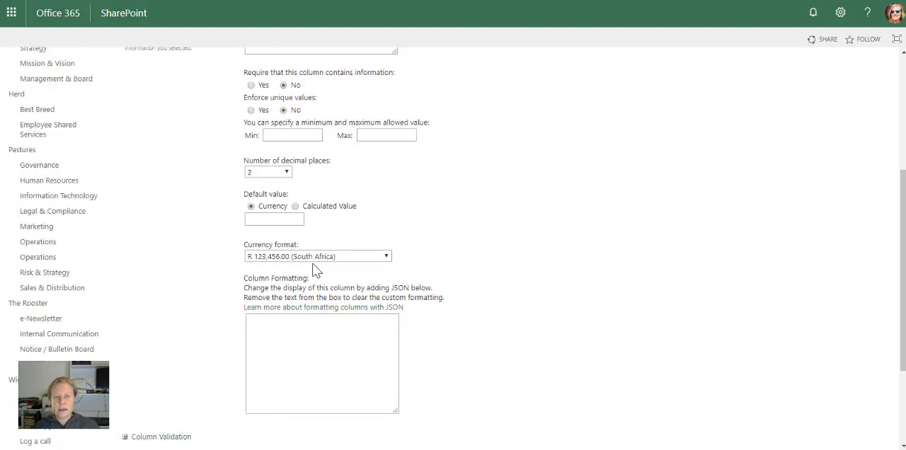
left_click(386, 256)
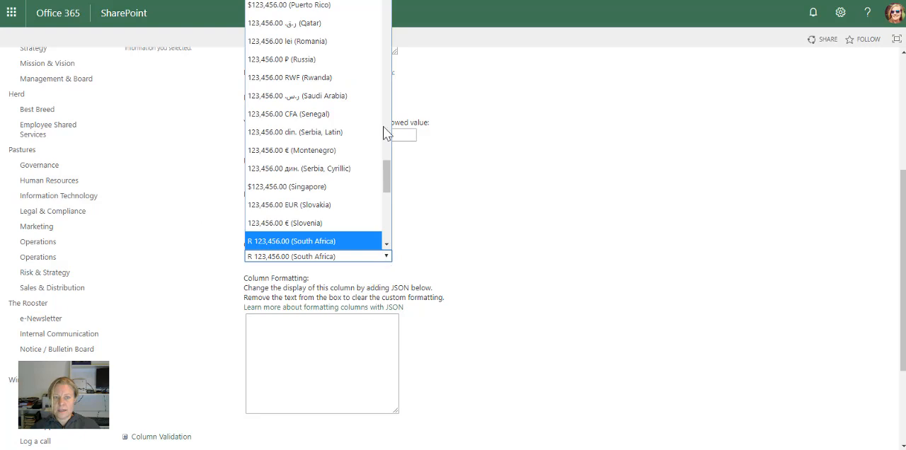
left_click(537, 283)
scroll(579, 374, "down", 2)
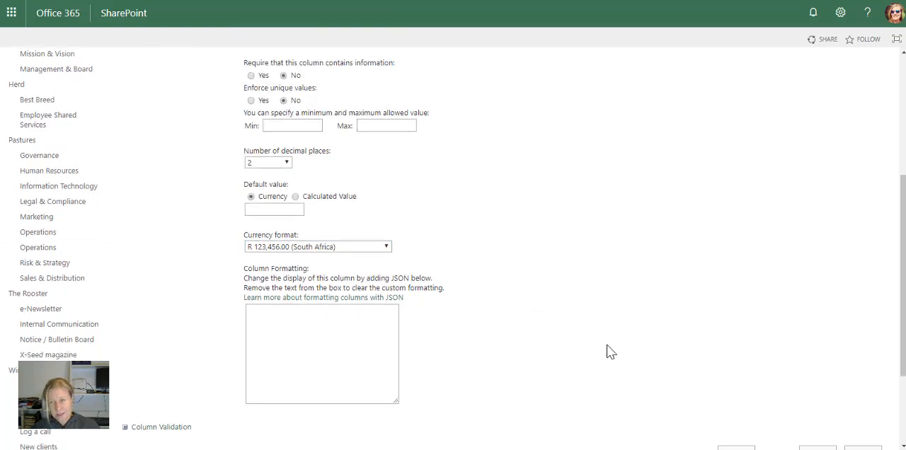
left_click(818, 324)
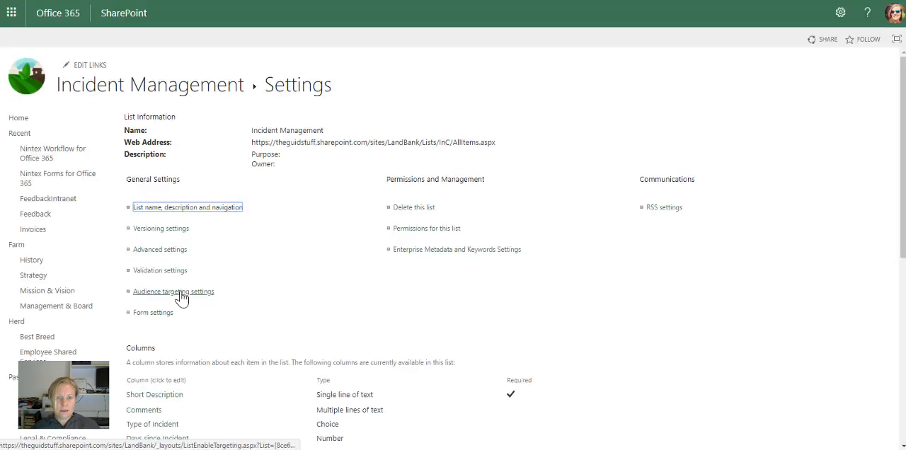
Examine the Date of Incident column's date format, display format and default value options, and leave without saving.
scroll(265, 344, "down", 3)
scroll(266, 344, "down", 1)
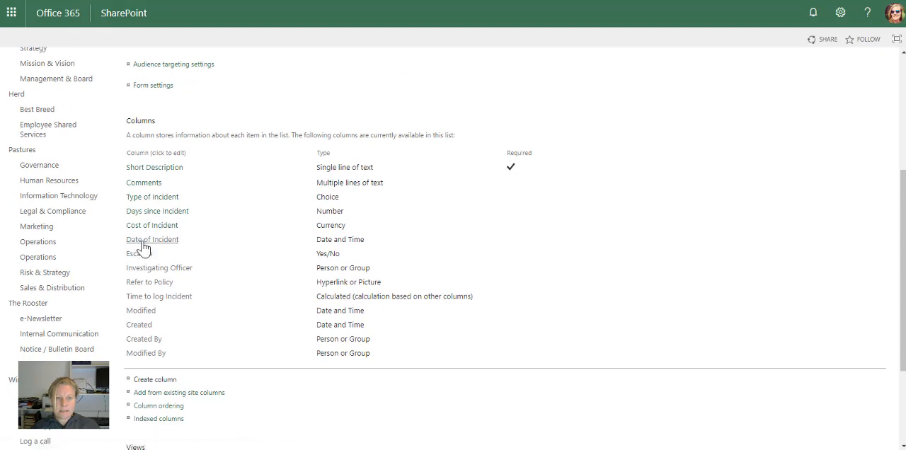
left_click(146, 241)
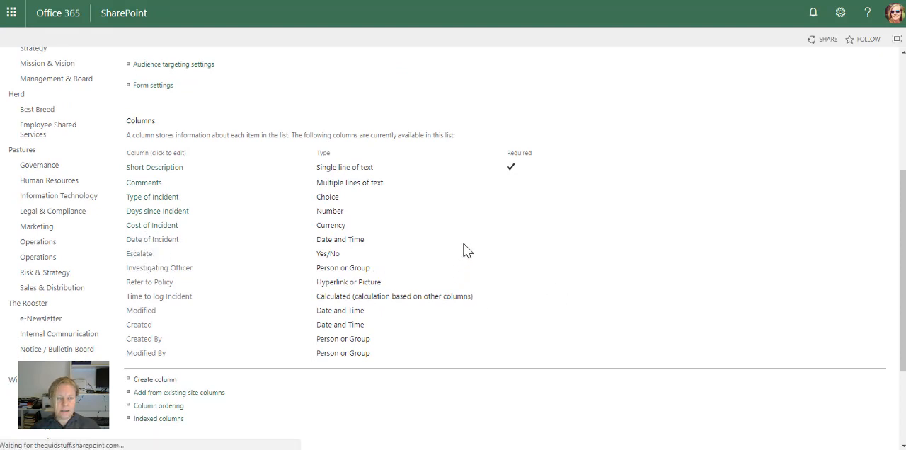
scroll(353, 291, "down", 2)
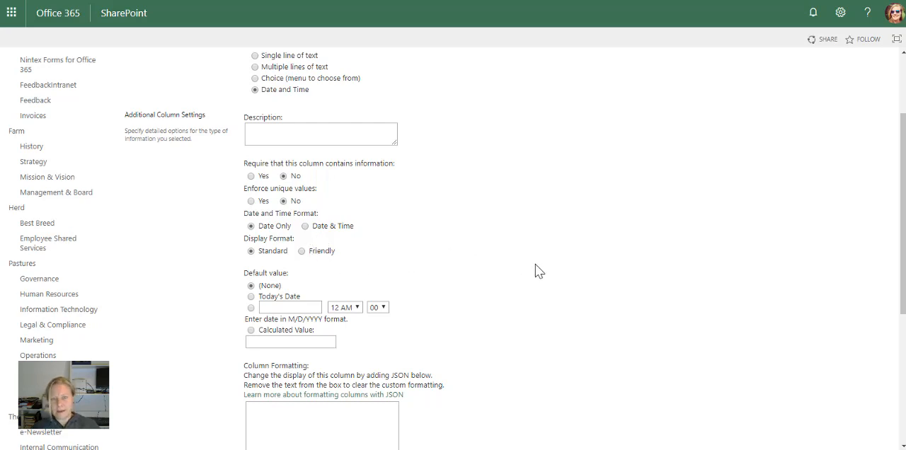
scroll(164, 304, "down", 1)
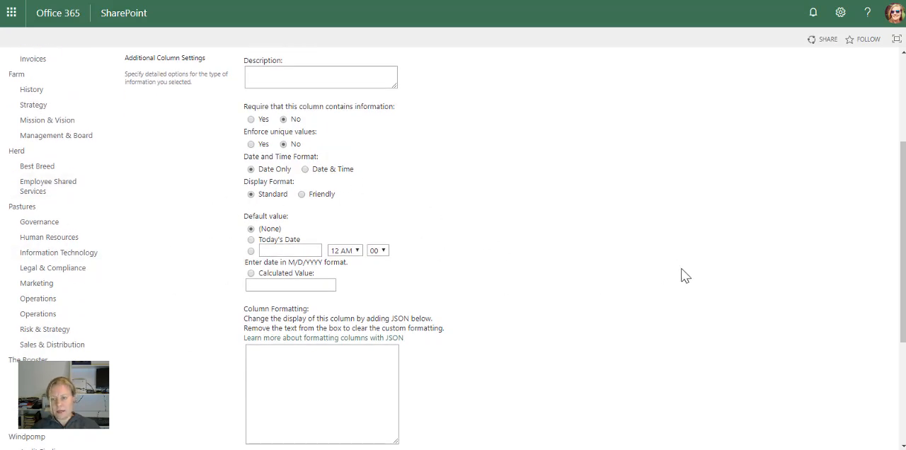
scroll(686, 276, "down", 4)
left_click(856, 304)
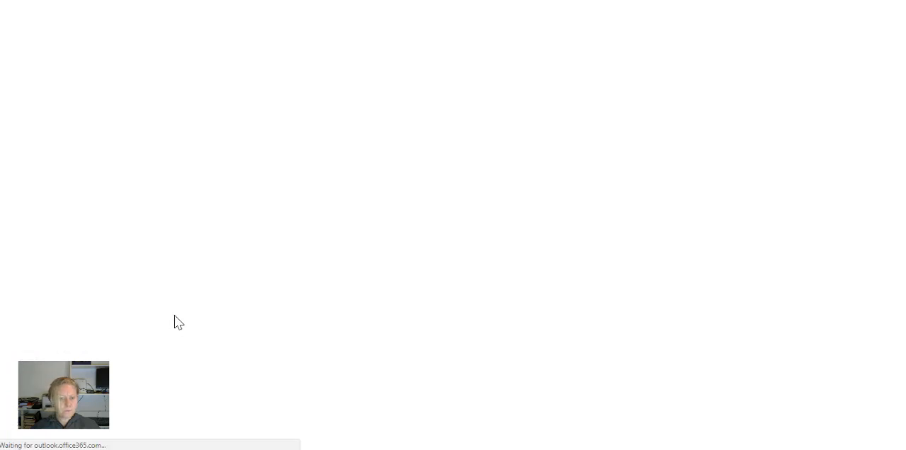
Examine the Escalate column's Yes/No type and default value setting, and leave without saving.
scroll(249, 314, "down", 3)
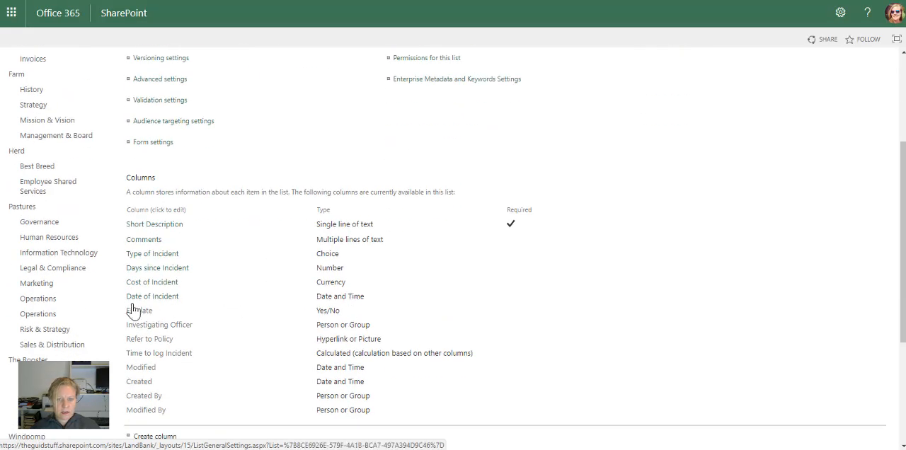
left_click(138, 311)
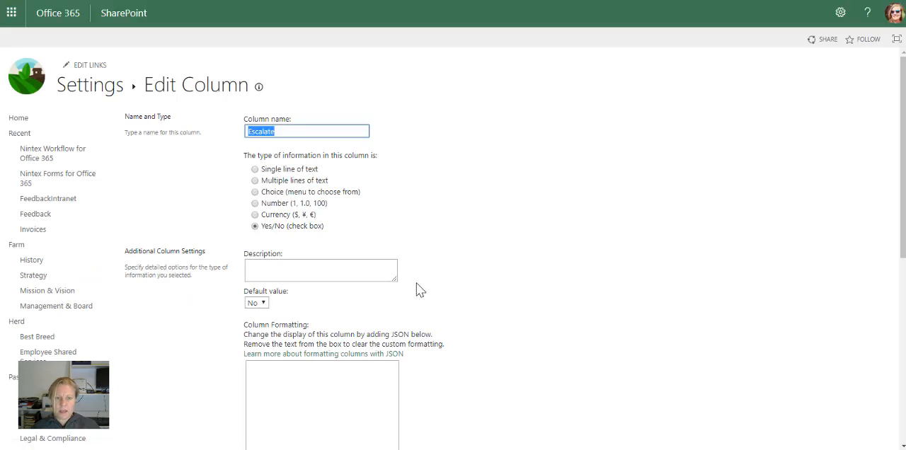
scroll(417, 289, "down", 2)
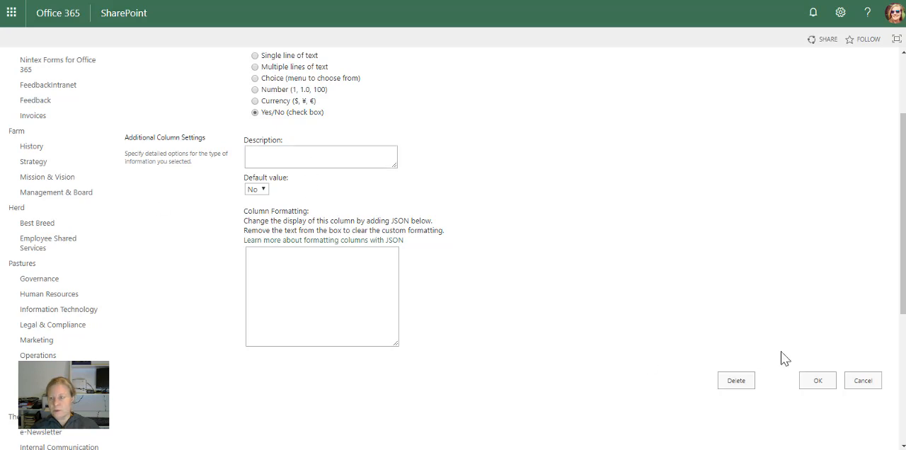
left_click(876, 389)
Examine the Investigating Officer column's Person or Group selection settings and available Show field options, and leave without saving.
scroll(337, 285, "down", 5)
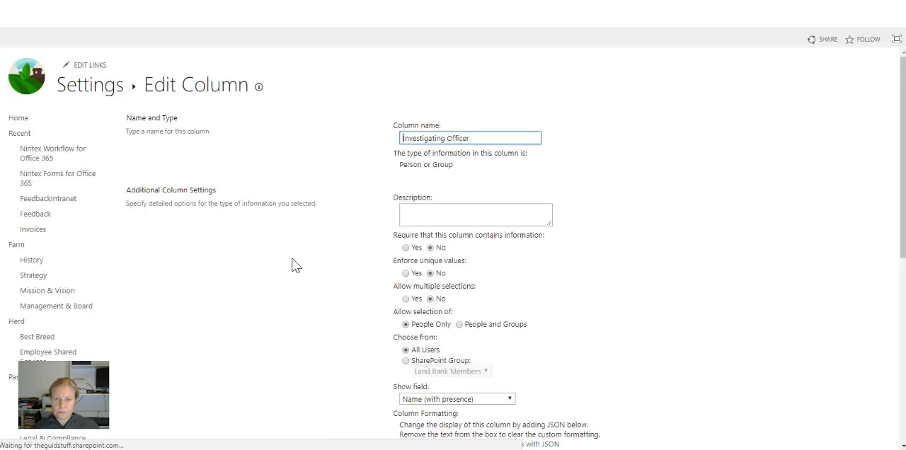
scroll(293, 263, "down", 3)
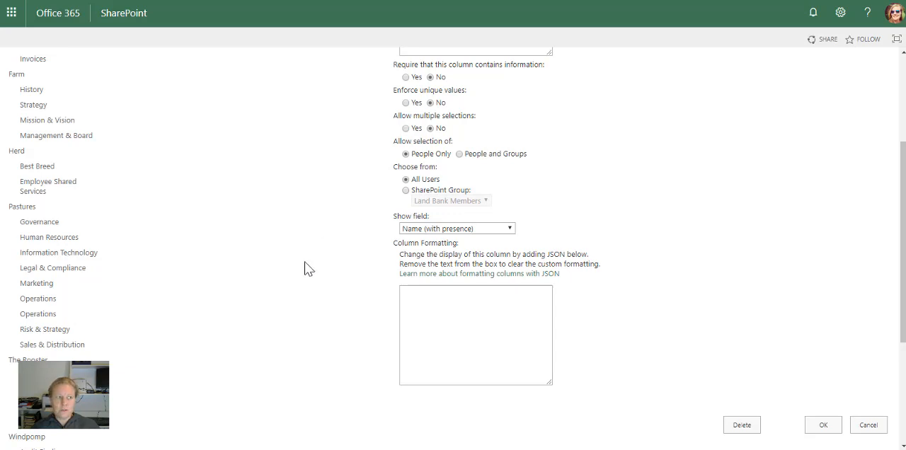
left_click(445, 231)
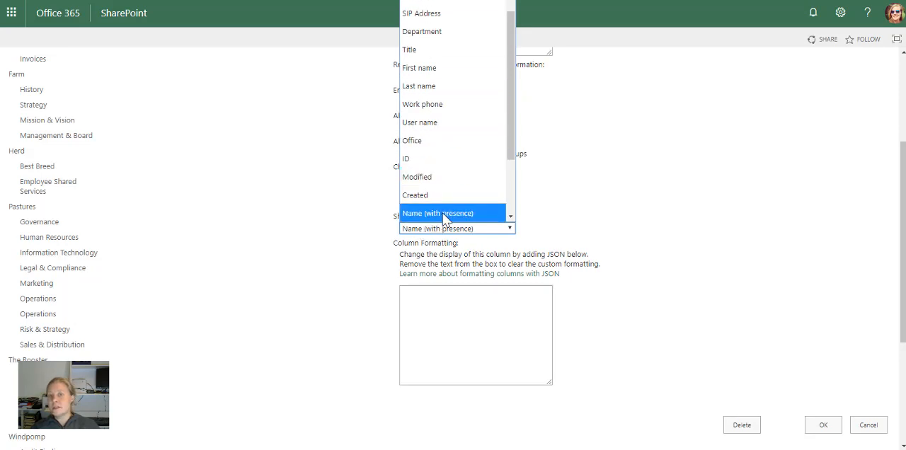
left_click(868, 425)
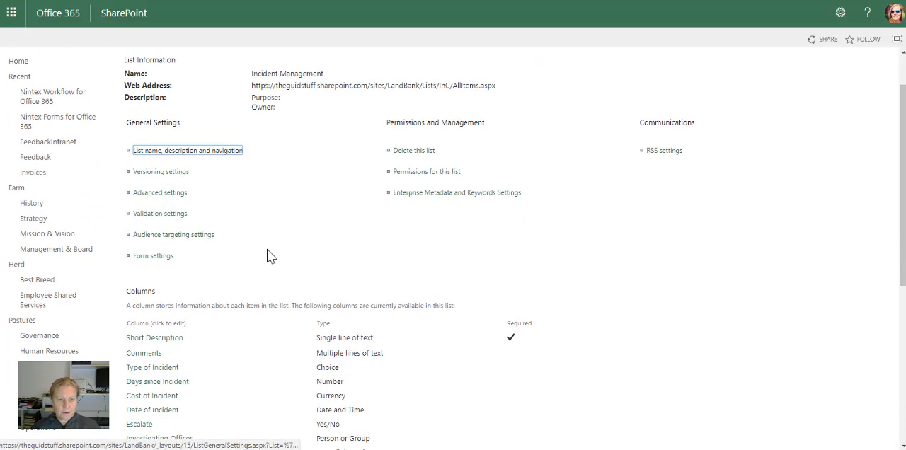
Examine the Refer to Policy column's Hyperlink or Picture type and its URL format options, and leave without saving.
scroll(269, 257, "down", 5)
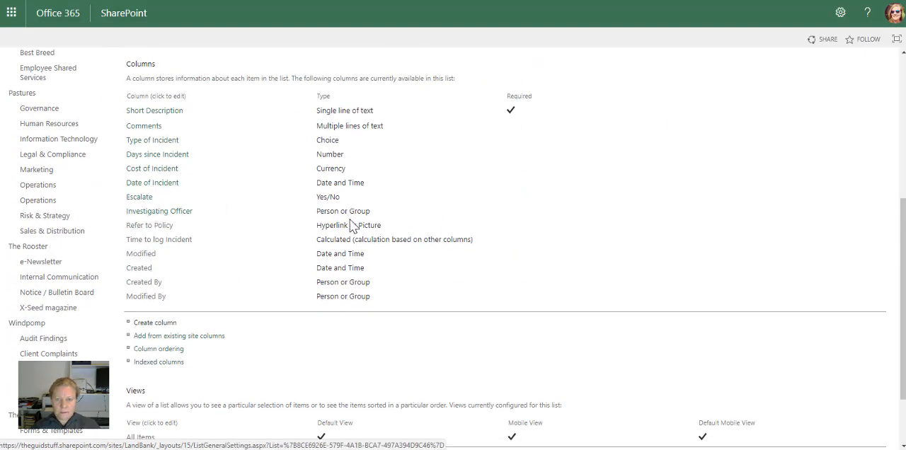
left_click(151, 227)
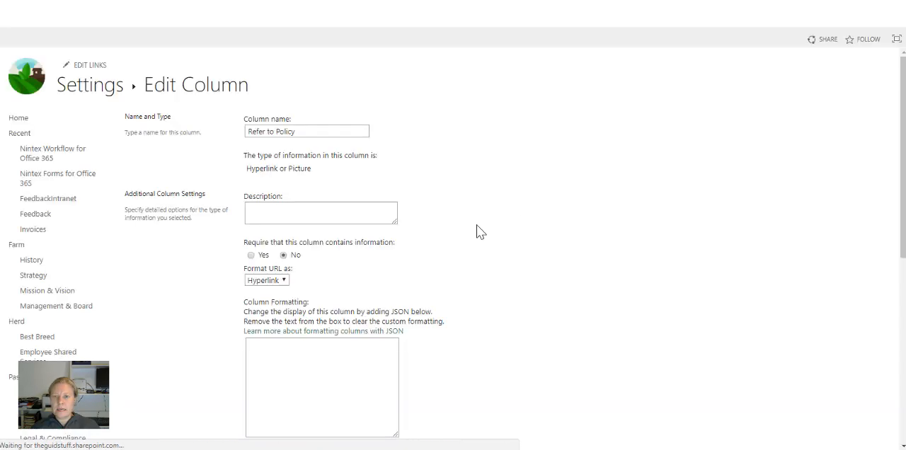
scroll(191, 256, "down", 2)
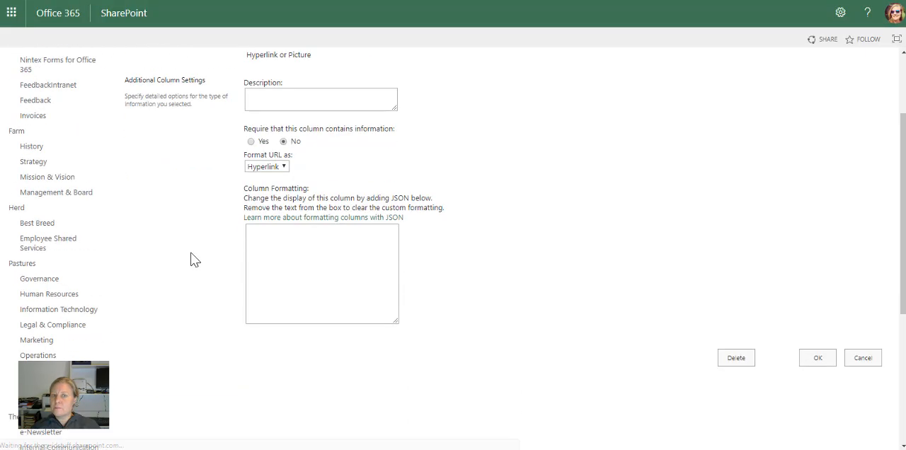
left_click(274, 167)
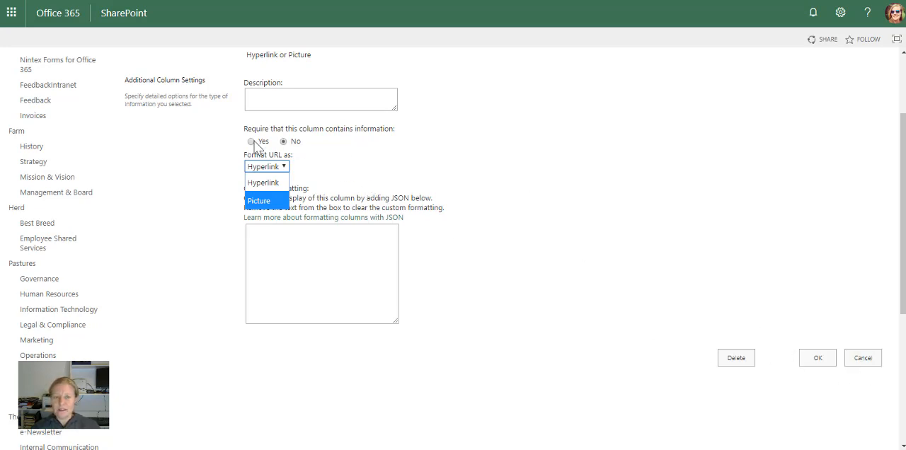
left_click(863, 360)
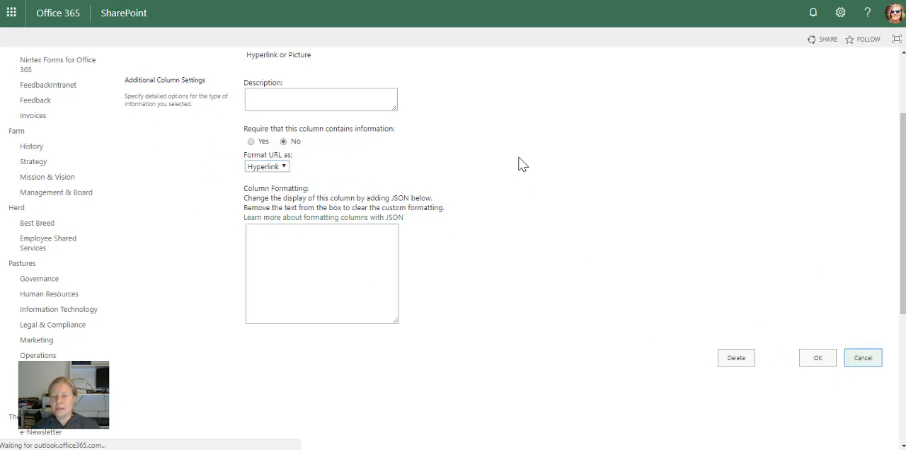
Examine the Time to log Incident column's formula, insertable columns, returned data type and decimal places, and leave without saving.
scroll(213, 240, "down", 5)
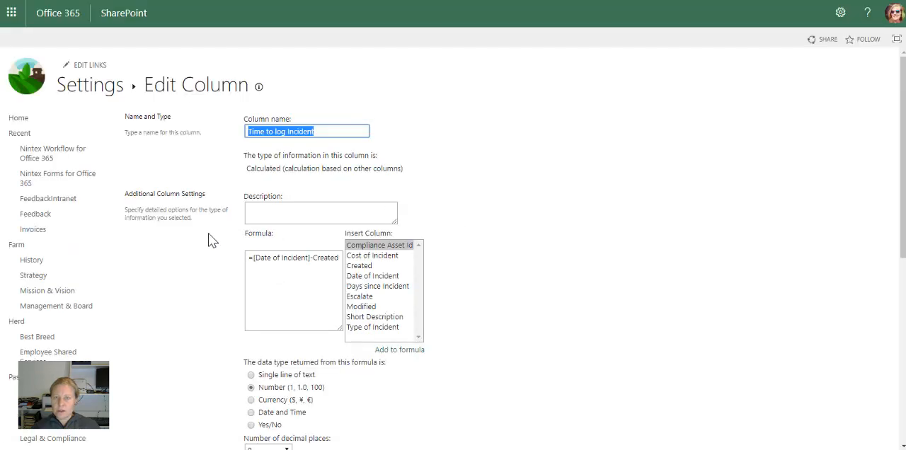
scroll(211, 240, "down", 1)
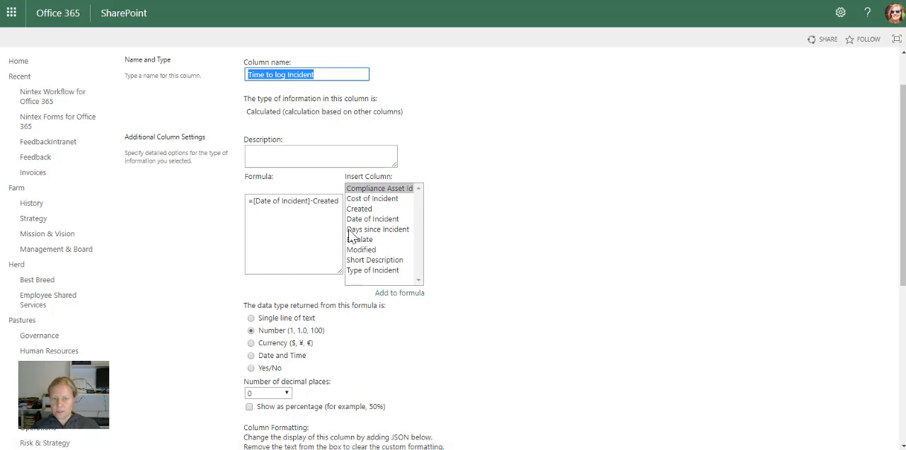
scroll(167, 227, "down", 2)
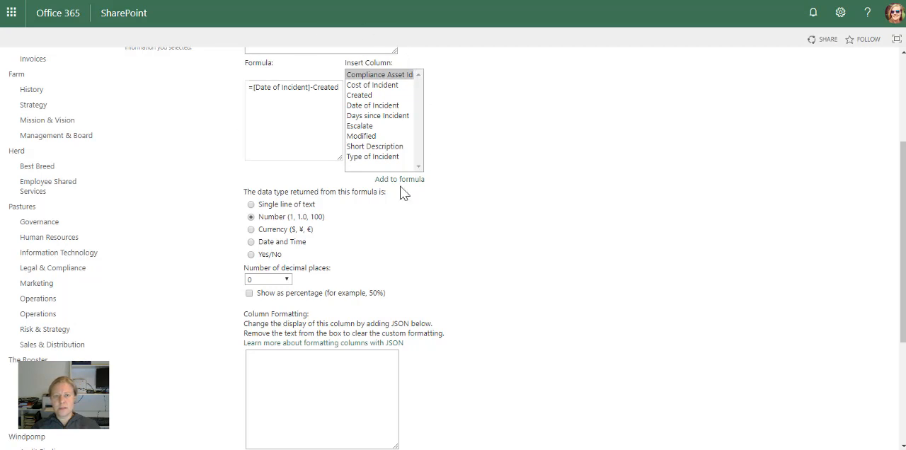
scroll(456, 289, "down", 2)
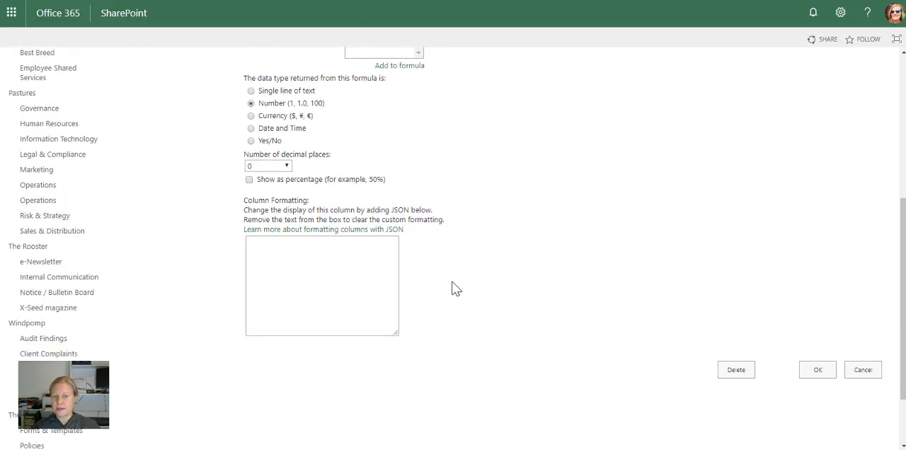
scroll(343, 182, "up", 2)
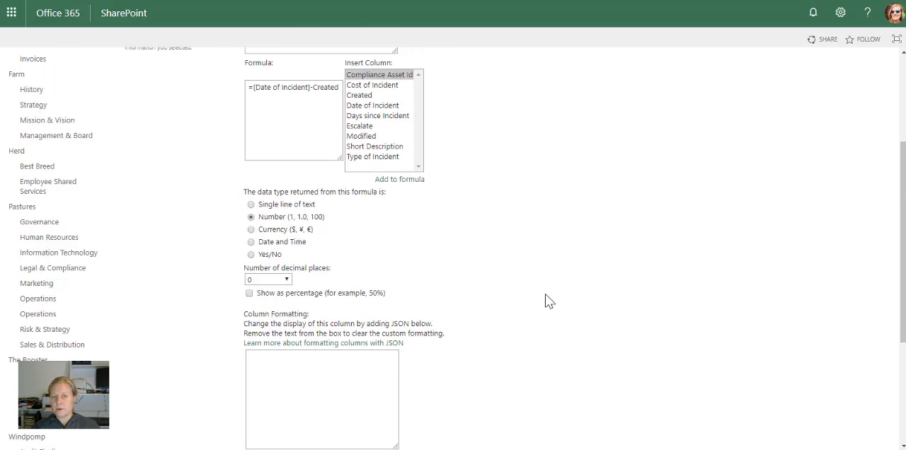
scroll(555, 298, "down", 3)
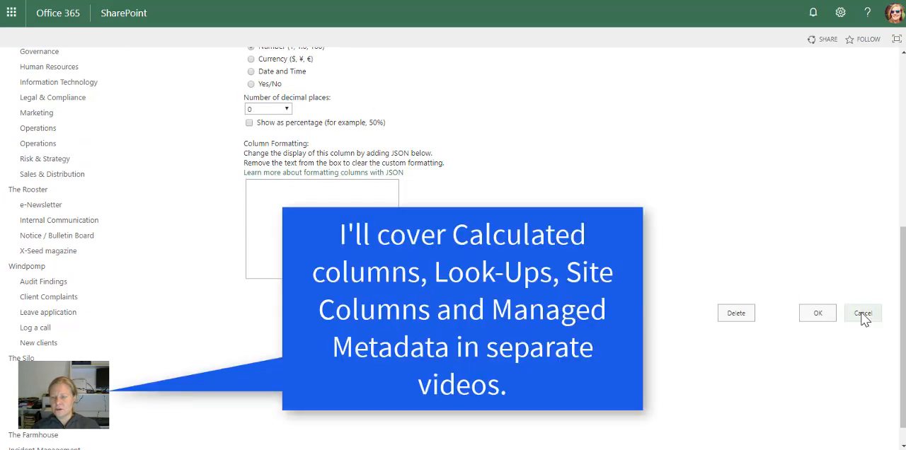
left_click(863, 313)
scroll(456, 248, "down", 3)
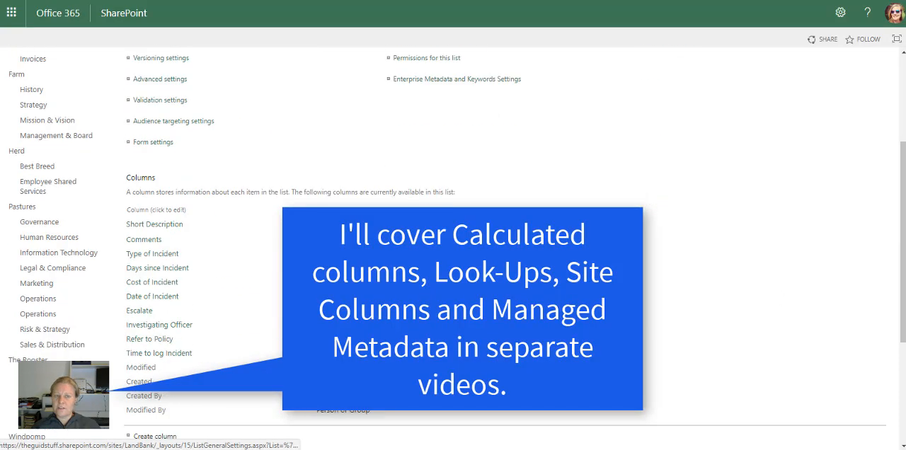
scroll(456, 248, "up", 1)
scroll(456, 247, "down", 1)
scroll(209, 358, "down", 1)
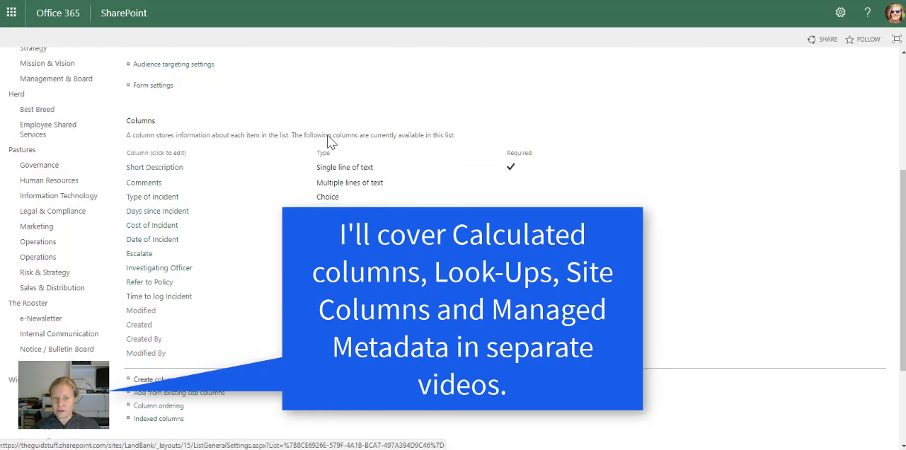
scroll(239, 280, "up", 1)
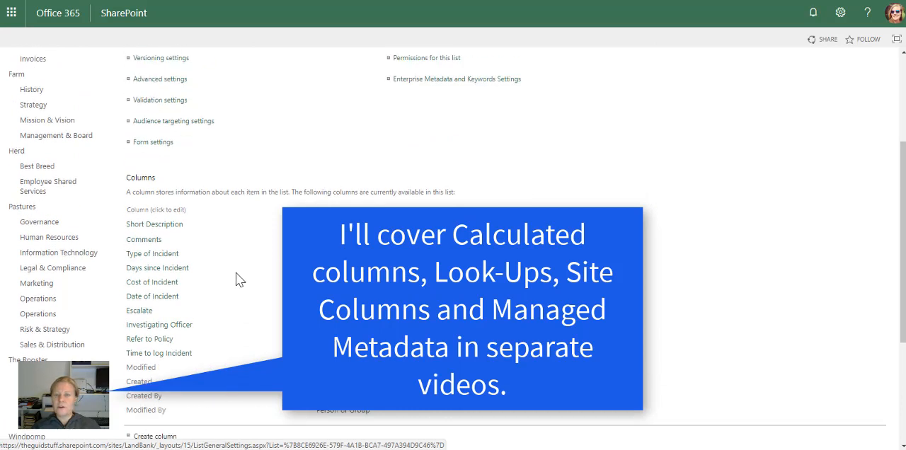